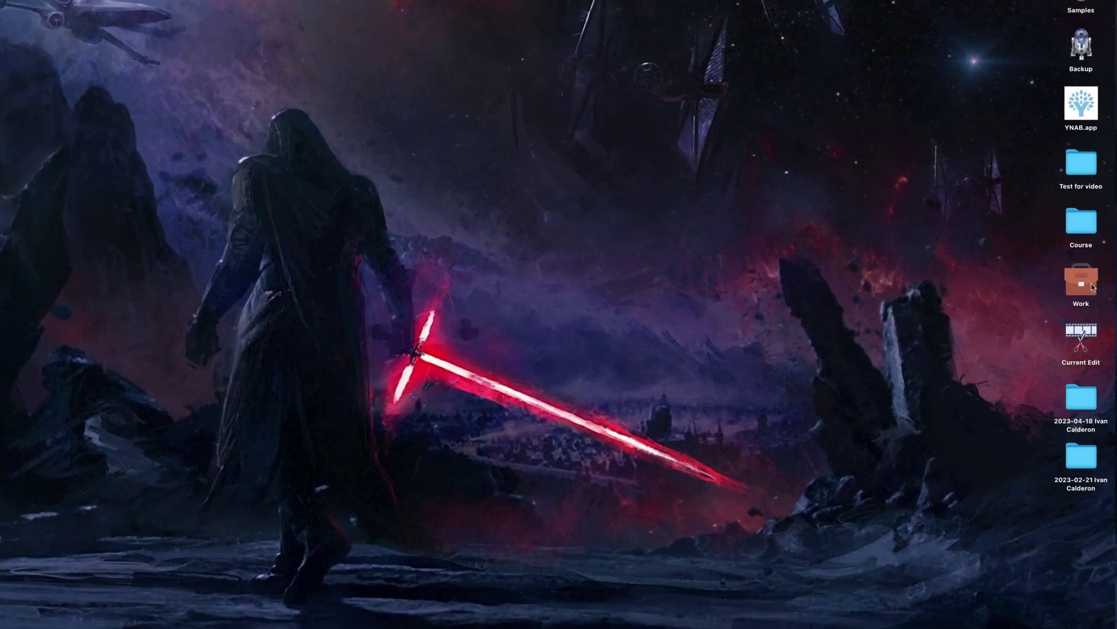
Browse from the desktop Work folder through Beats and Finished into Ideas to list its genre folders.
{"action": "double_click", "coordinate": [1088, 329]}
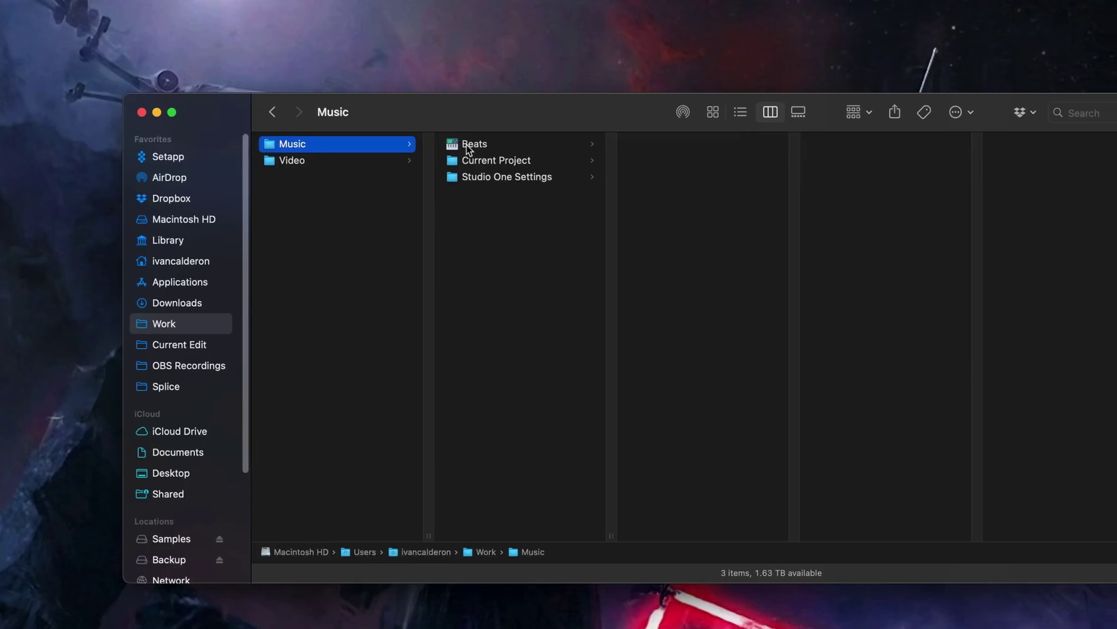
{"action": "left_click", "coordinate": [417, 122]}
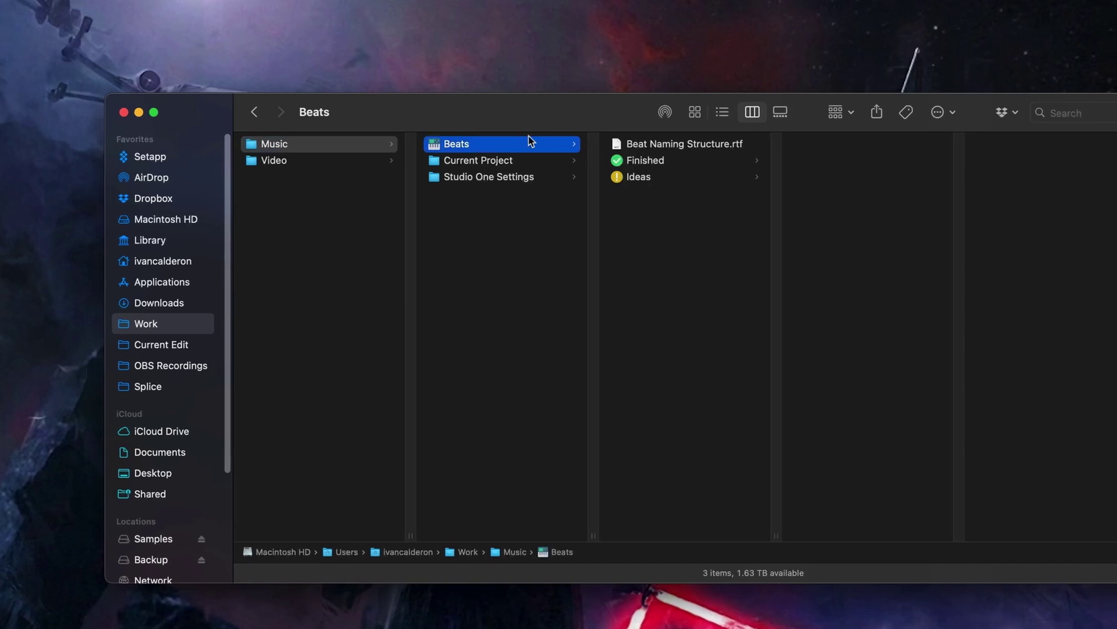
{"action": "left_click", "coordinate": [639, 161]}
{"action": "left_click", "coordinate": [605, 178]}
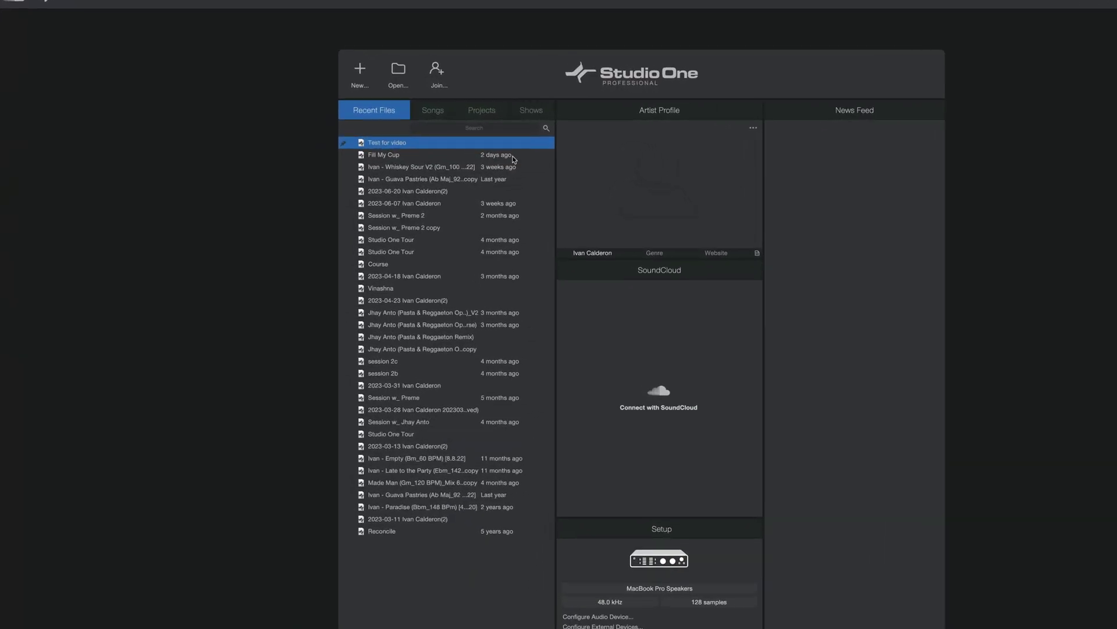
Start a new song and preview the Record Now, Produce Beats and Create Content templates.
{"action": "left_click", "coordinate": [359, 71]}
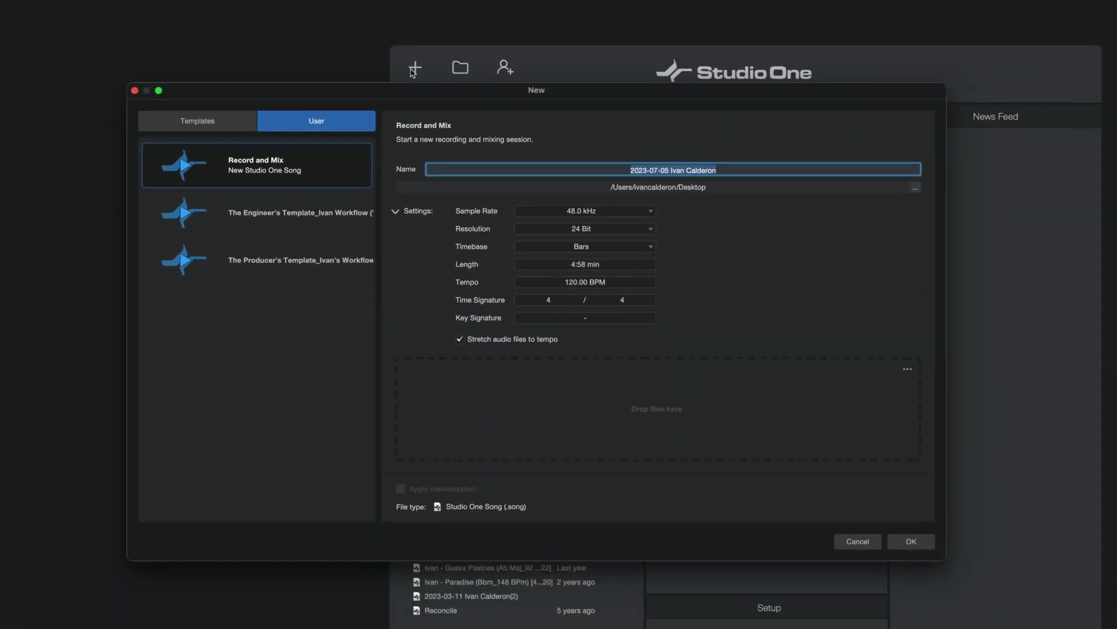
{"action": "left_click", "coordinate": [229, 123]}
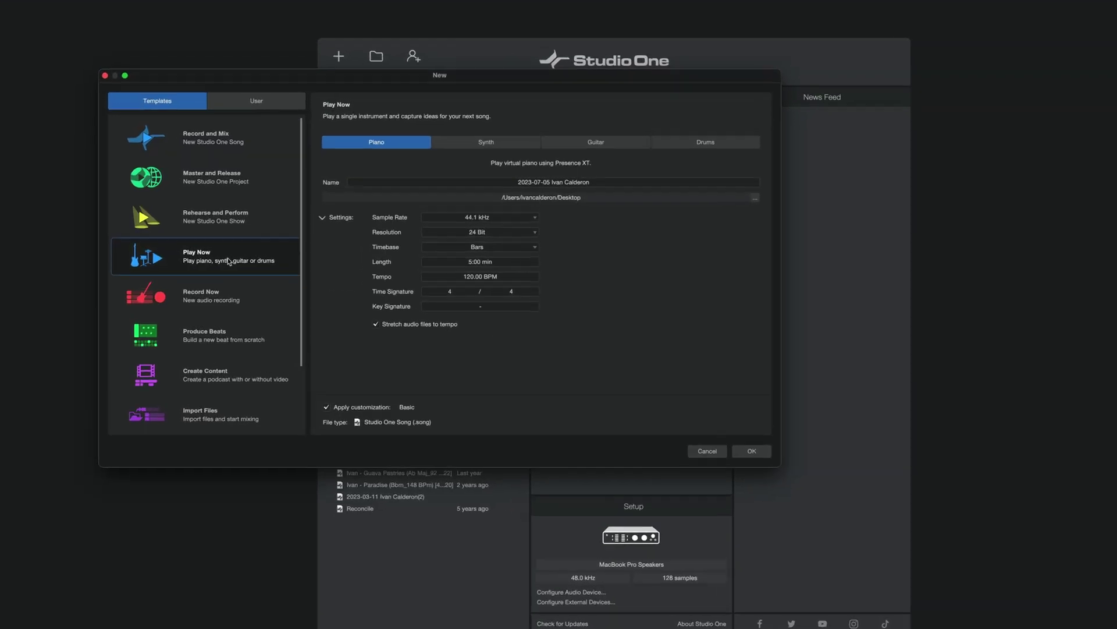
{"action": "left_click", "coordinate": [223, 282]}
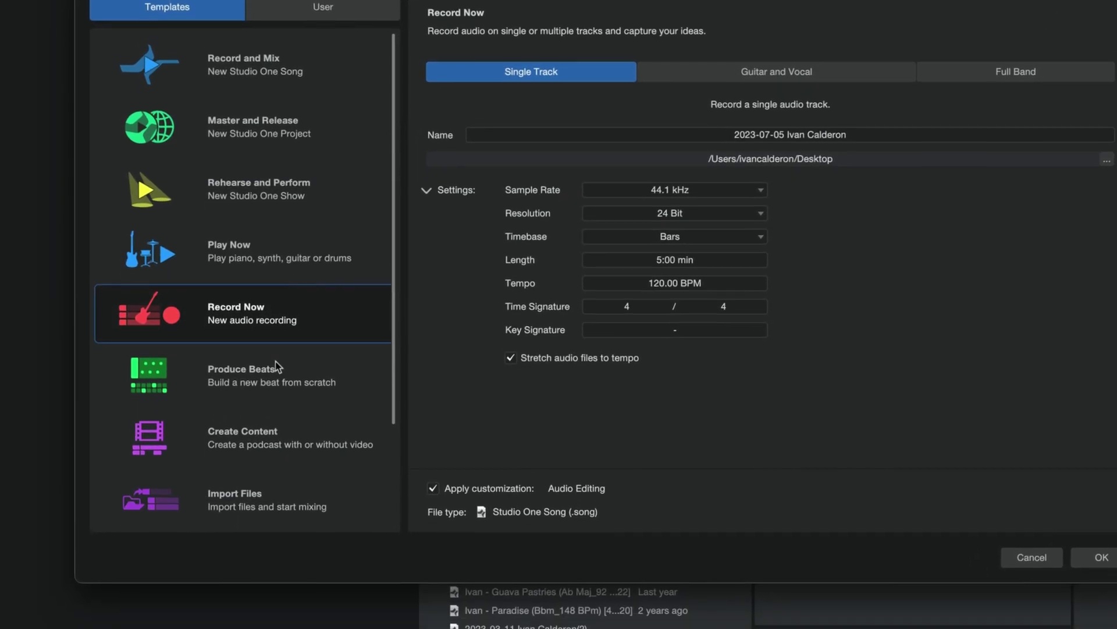
{"action": "left_click", "coordinate": [270, 398]}
{"action": "left_click", "coordinate": [273, 454]}
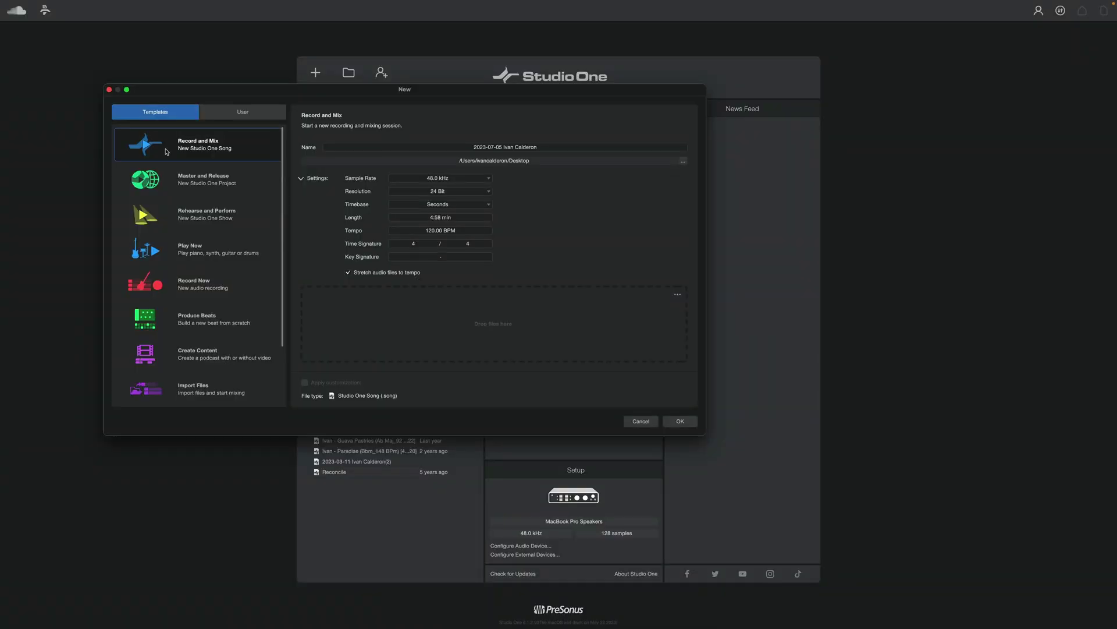
Compare User and built-in templates, previewing Master and Release and Rehearse and Perform.
{"action": "left_click", "coordinate": [242, 111]}
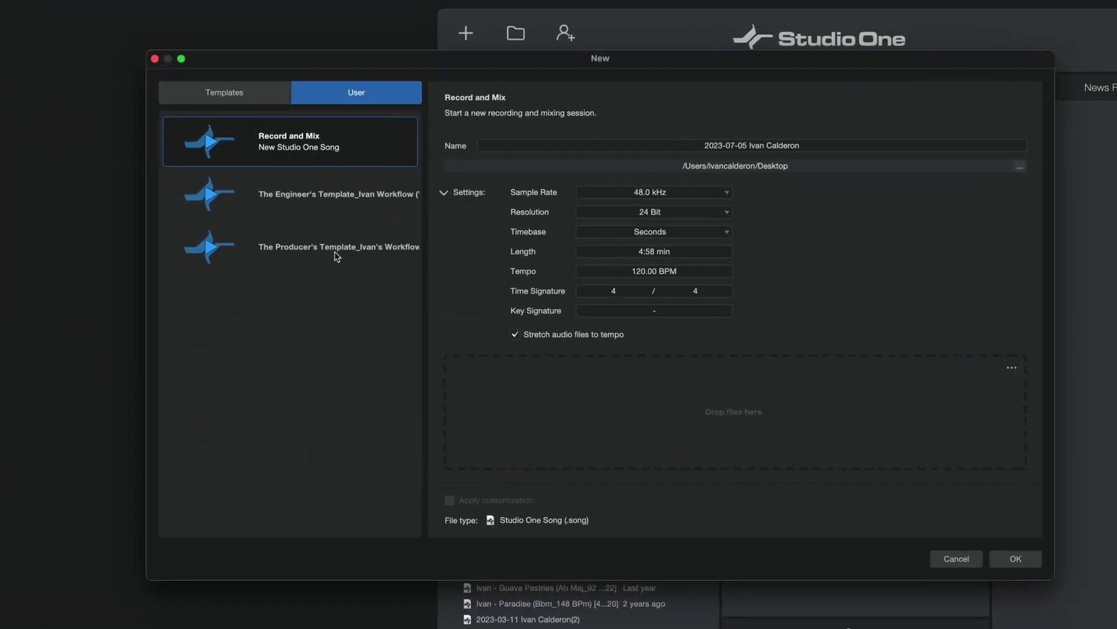
{"action": "left_click", "coordinate": [271, 98]}
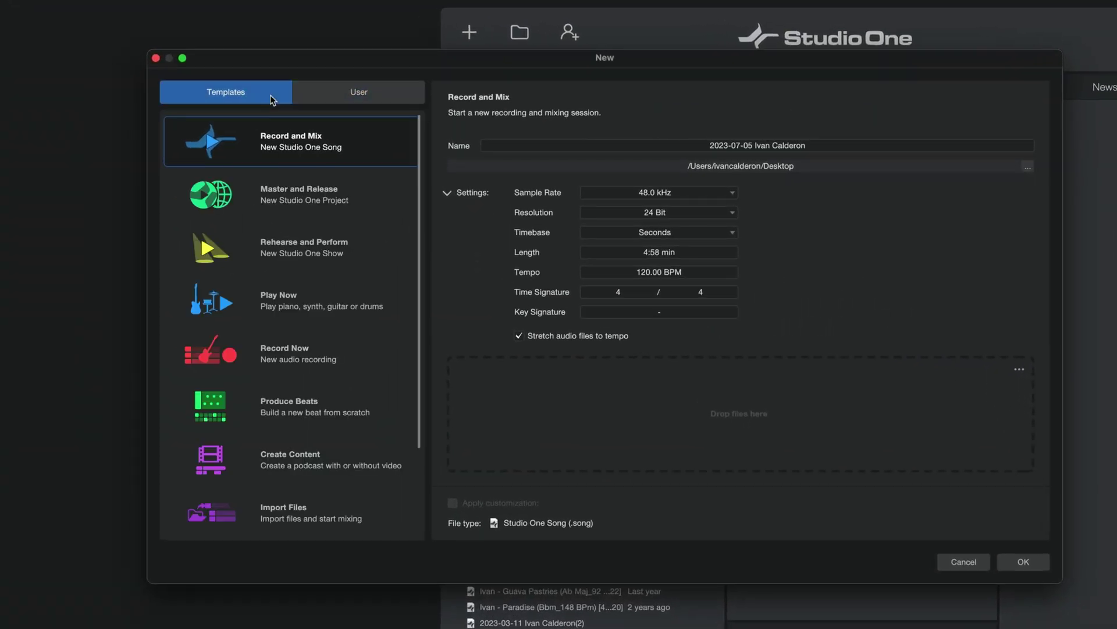
{"action": "scroll", "coordinate": [305, 254], "scroll_direction": "down", "scroll_amount": 4}
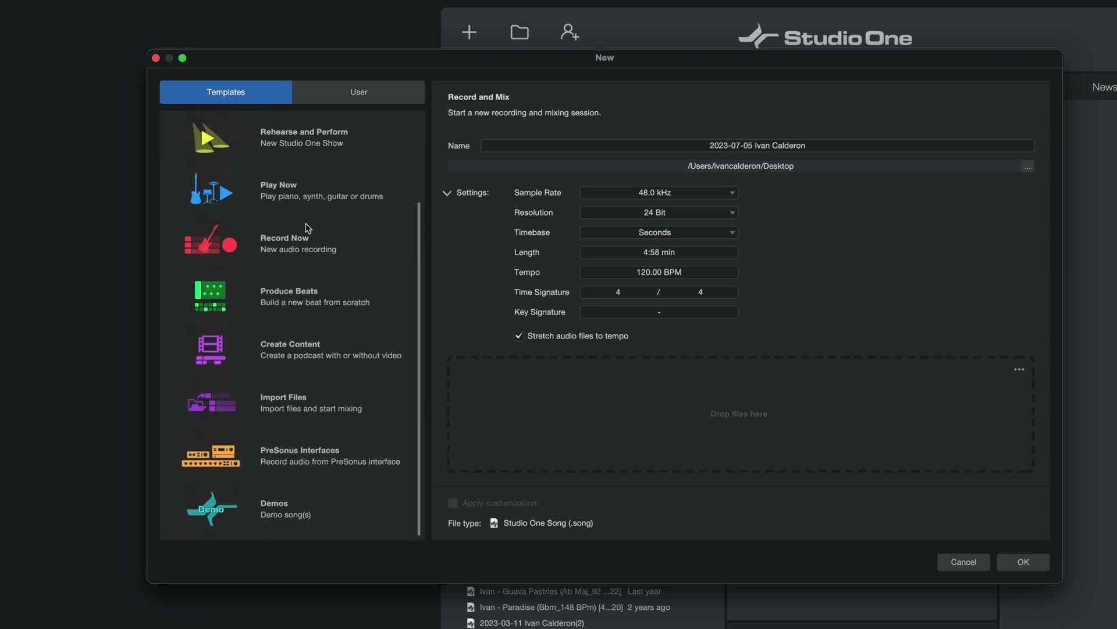
{"action": "scroll", "coordinate": [308, 227], "scroll_direction": "up", "scroll_amount": 4}
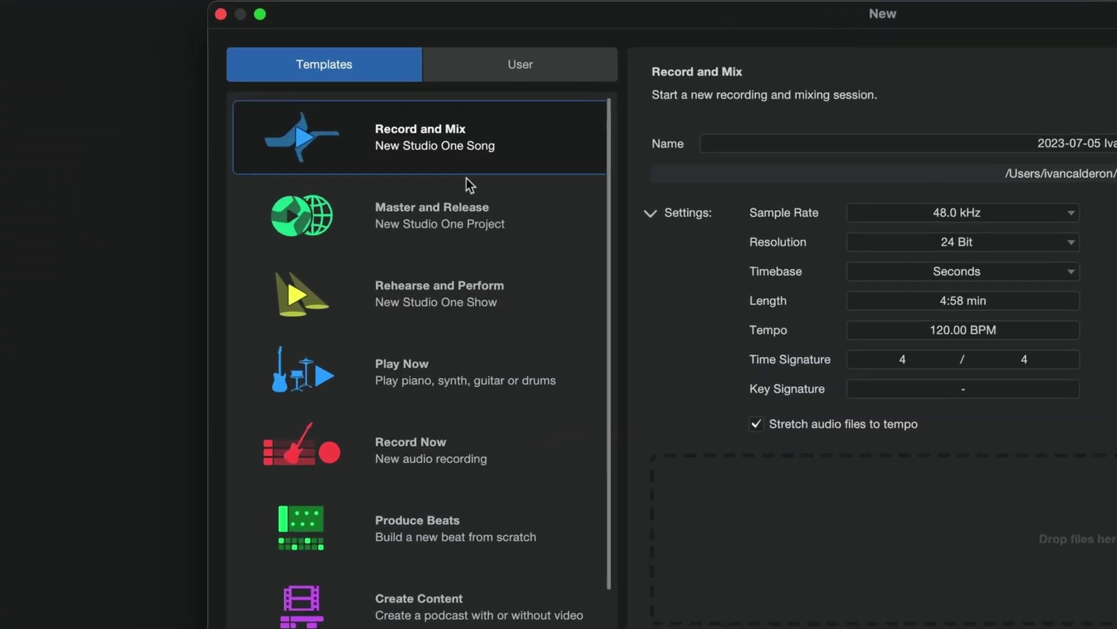
{"action": "left_click", "coordinate": [248, 185]}
{"action": "left_click", "coordinate": [457, 302]}
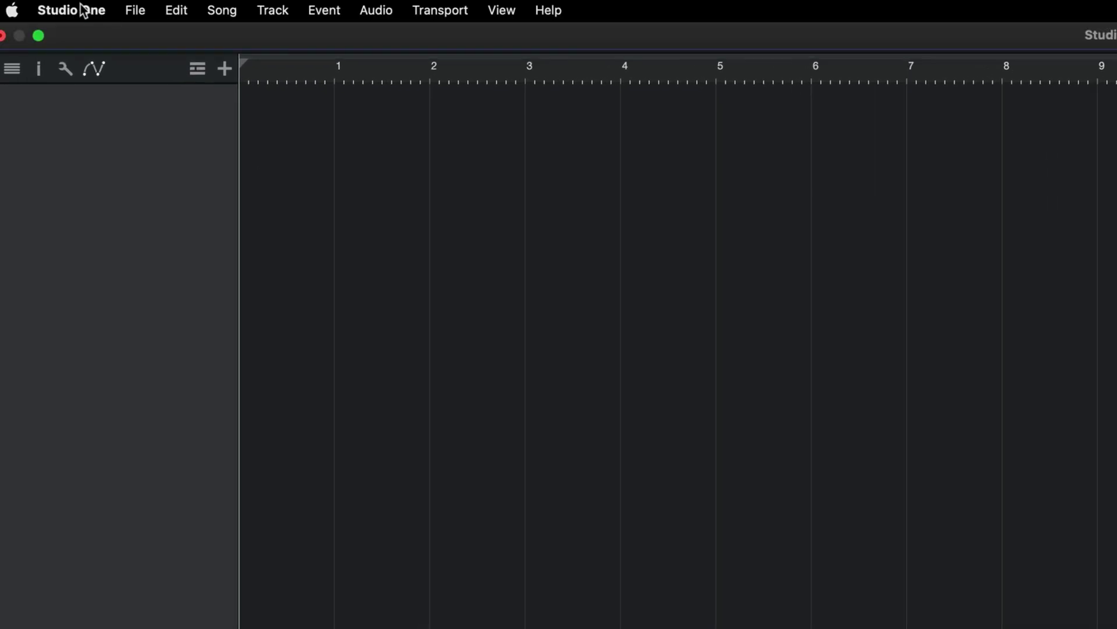
Search Keyboard Shortcuts for 'edit' to find the macro toolbar command.
{"action": "left_click", "coordinate": [84, 11]}
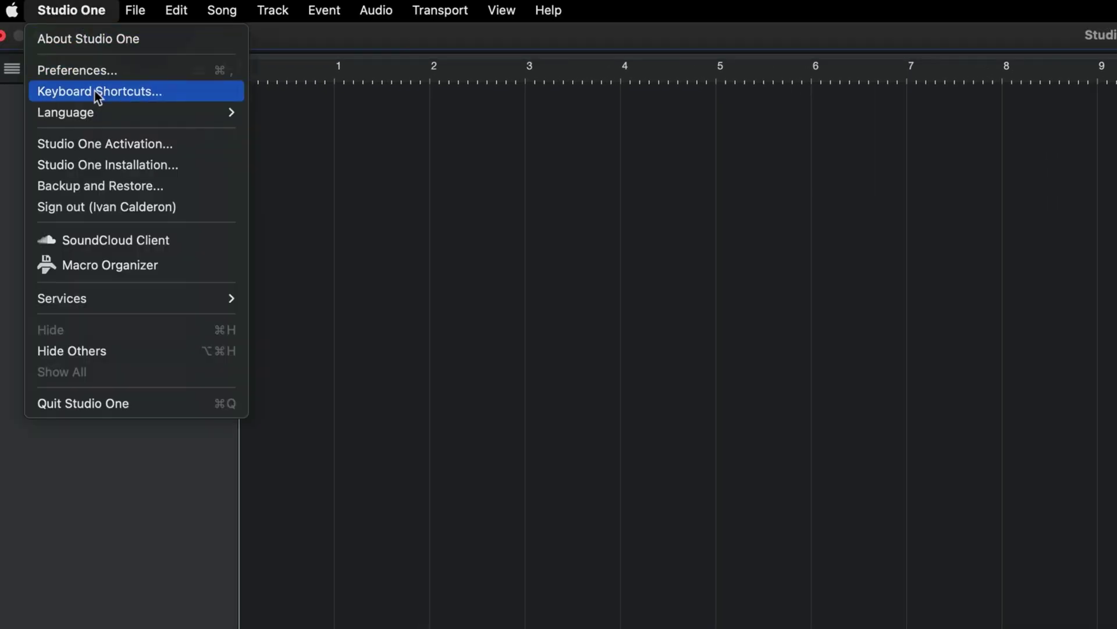
{"action": "left_click", "coordinate": [94, 90]}
{"action": "type", "text": "edit"}
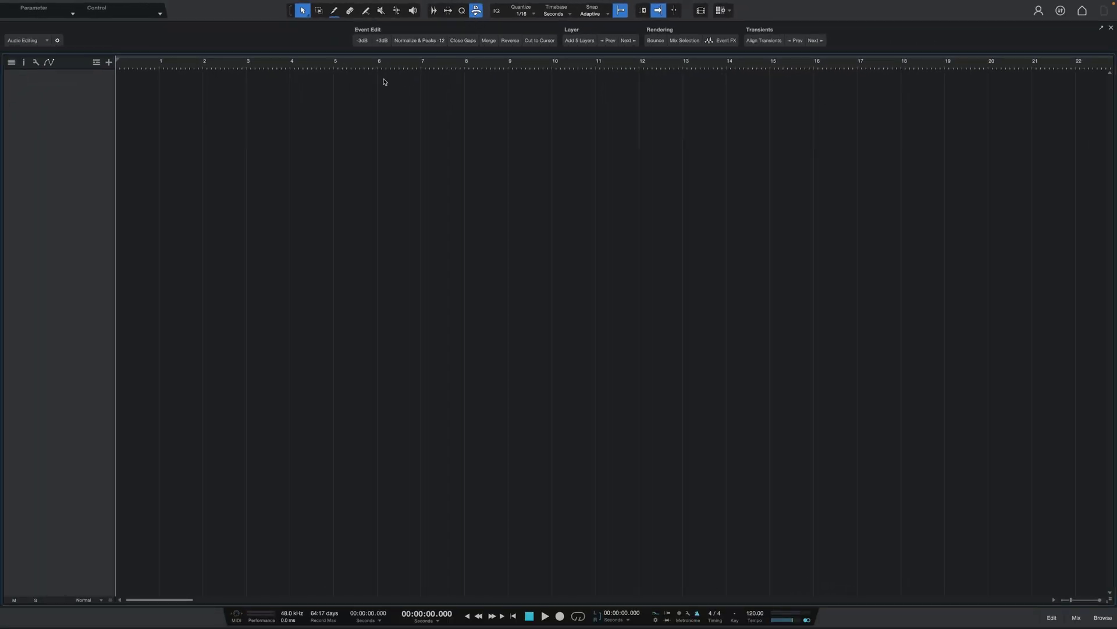
Switch the macro toolbar's macro set to Productivity TB 1.1.
{"action": "left_click", "coordinate": [47, 40]}
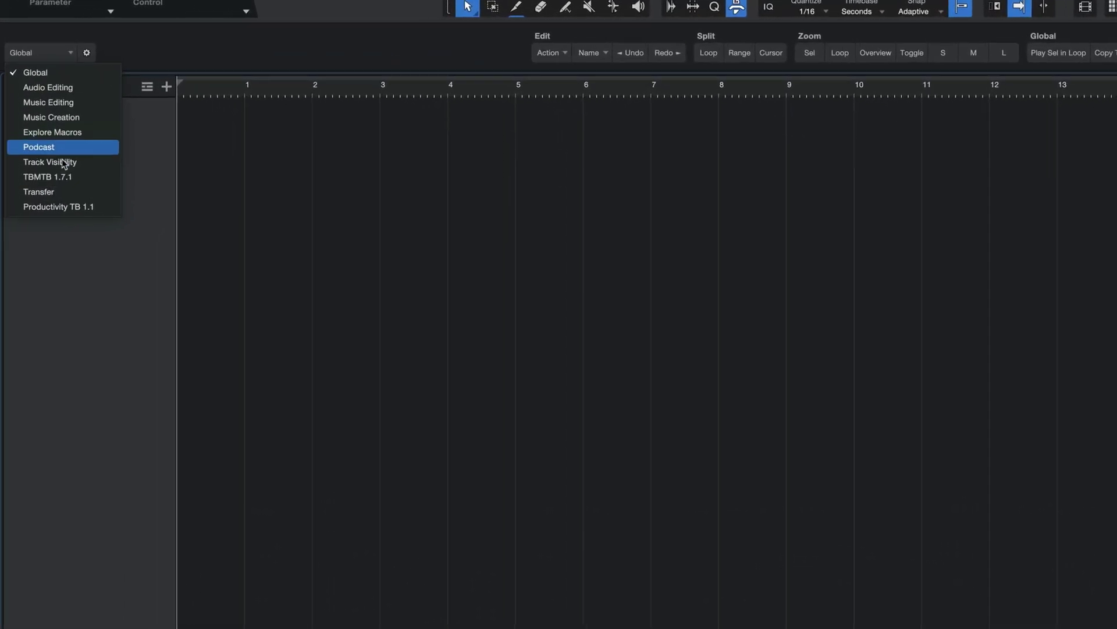
{"action": "left_click", "coordinate": [45, 141]}
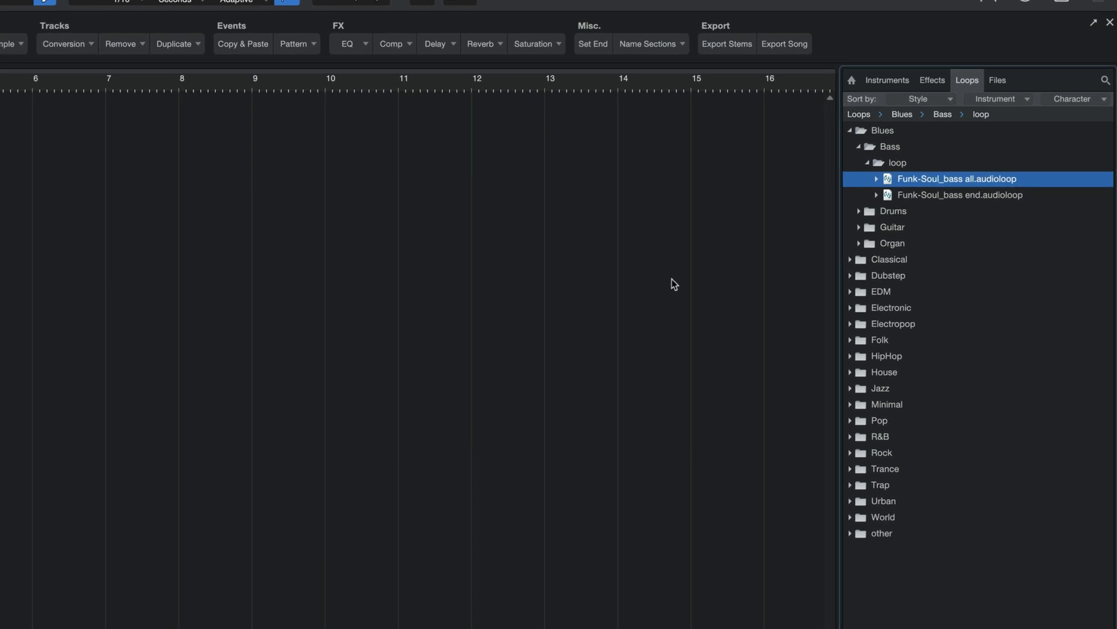
Place the Funk-Soul_bass all loop at bar 1, insert Ampire on it, and add Ampire on a new track.
{"action": "left_click_drag", "start_coordinate": [732, 192], "coordinate": [244, 198]}
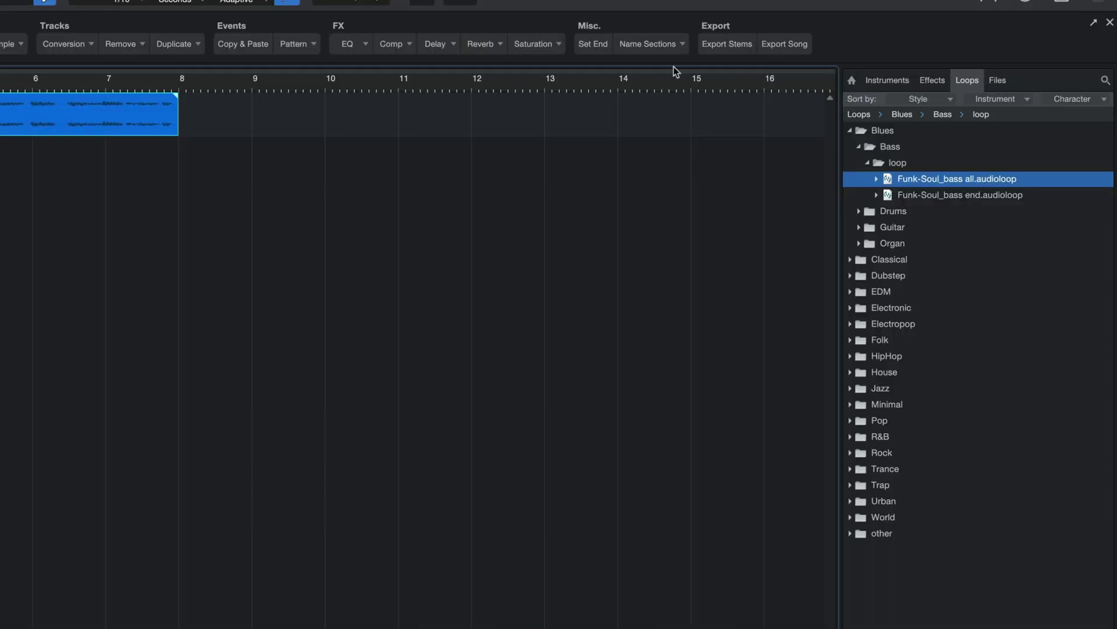
{"action": "left_click", "coordinate": [935, 82]}
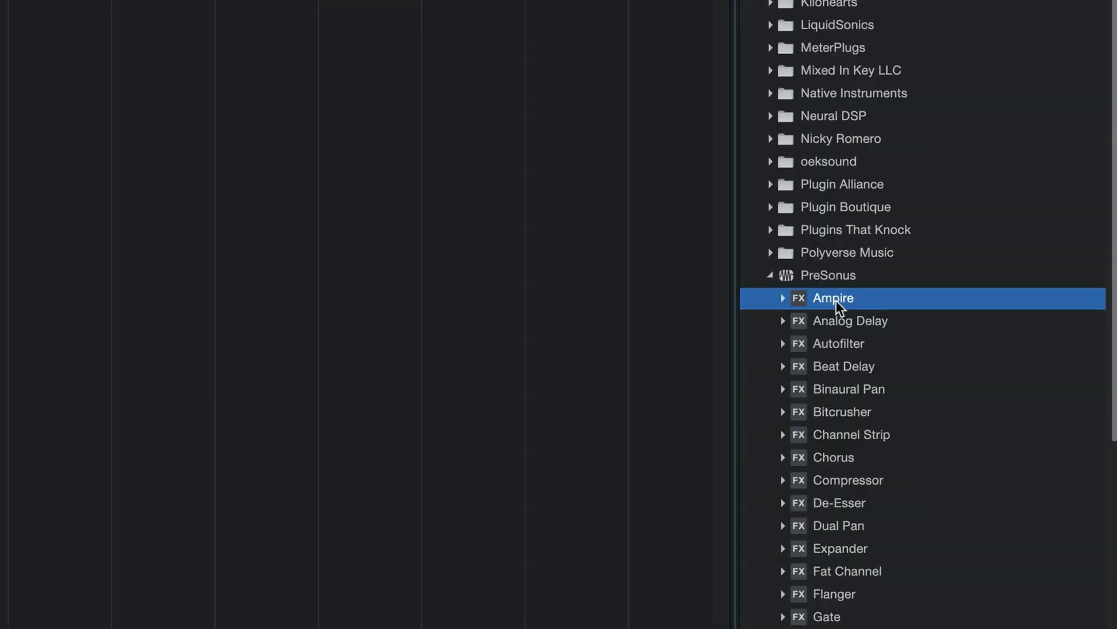
{"action": "left_click_drag", "start_coordinate": [835, 299], "coordinate": [247, 96]}
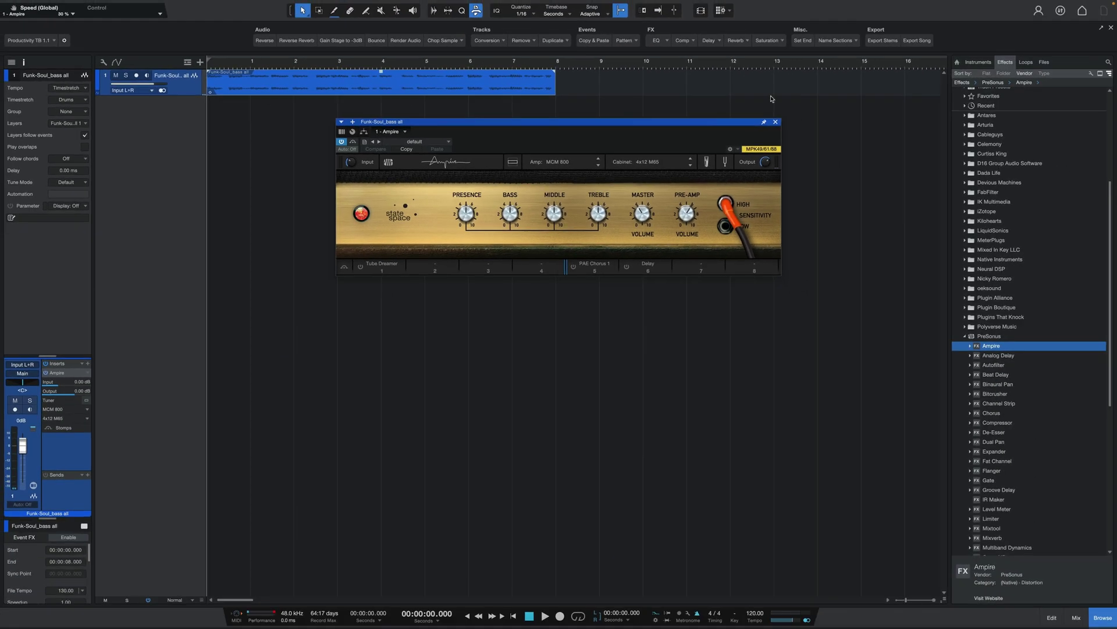
{"action": "left_click", "coordinate": [776, 123]}
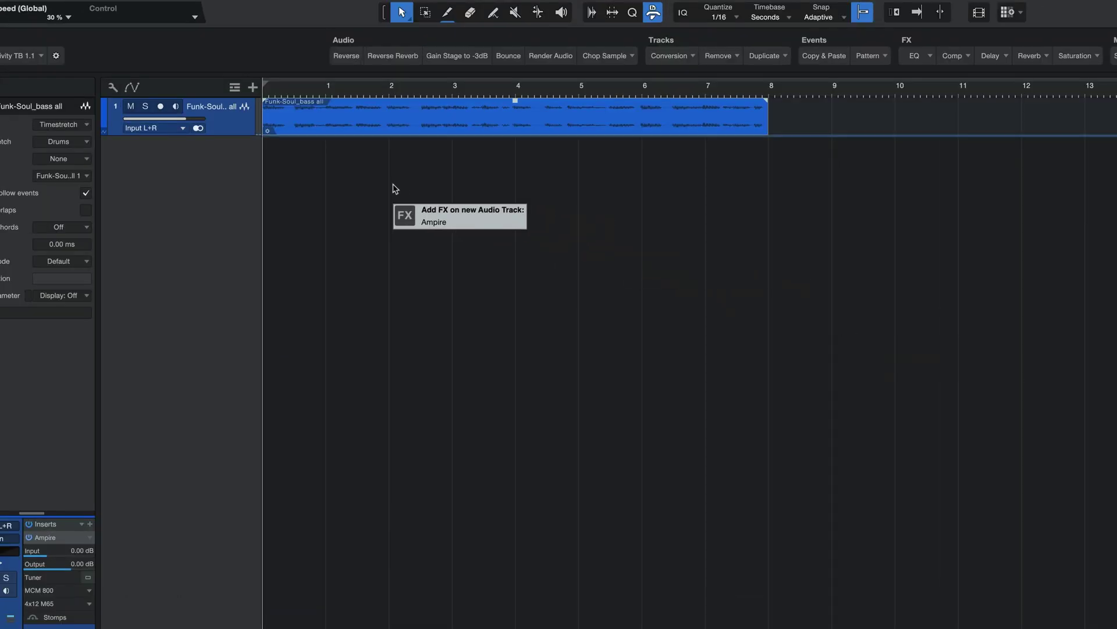
{"action": "left_click_drag", "start_coordinate": [394, 188], "coordinate": [394, 188]}
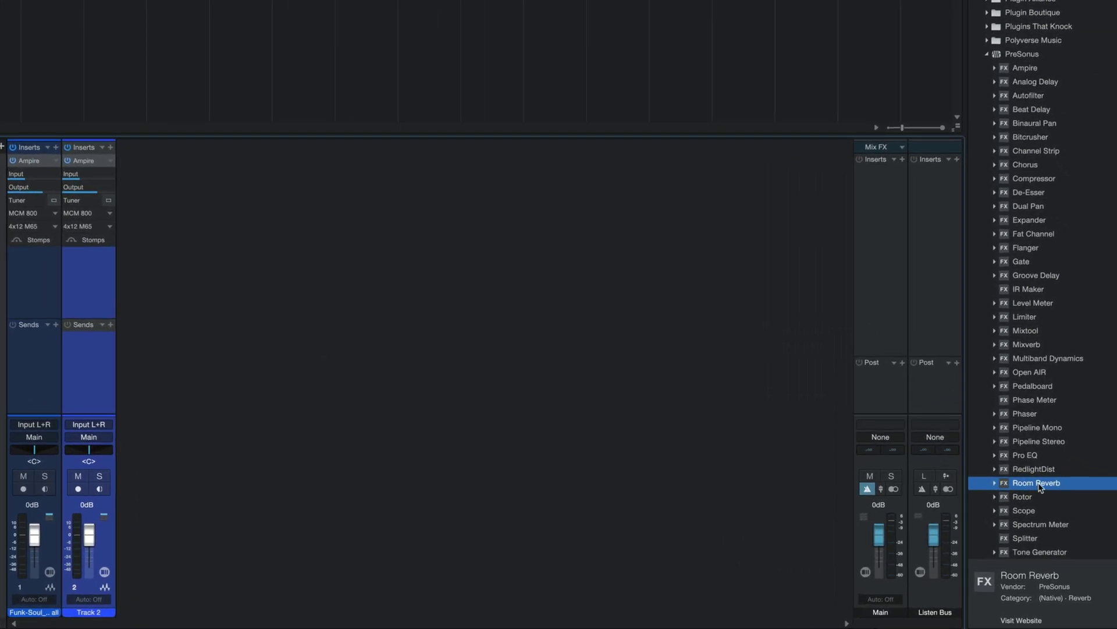
Send Track 2 to a new Room Reverb FX channel and store Track 2 as a track preset.
{"action": "left_click_drag", "start_coordinate": [649, 233], "coordinate": [88, 339]}
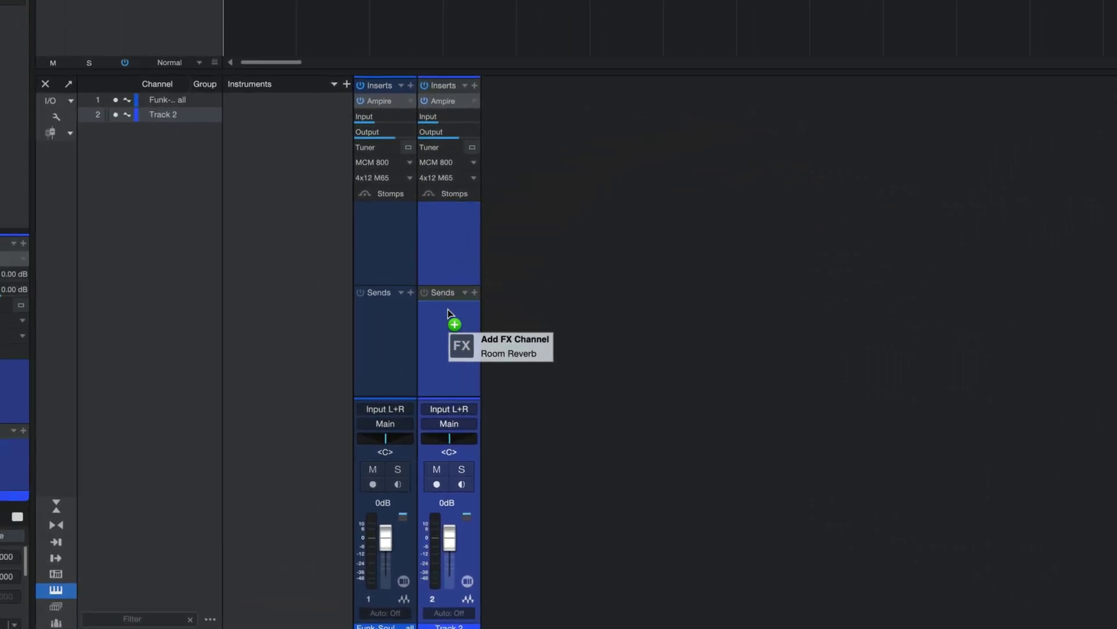
{"action": "left_click_drag", "start_coordinate": [448, 309], "coordinate": [449, 311]}
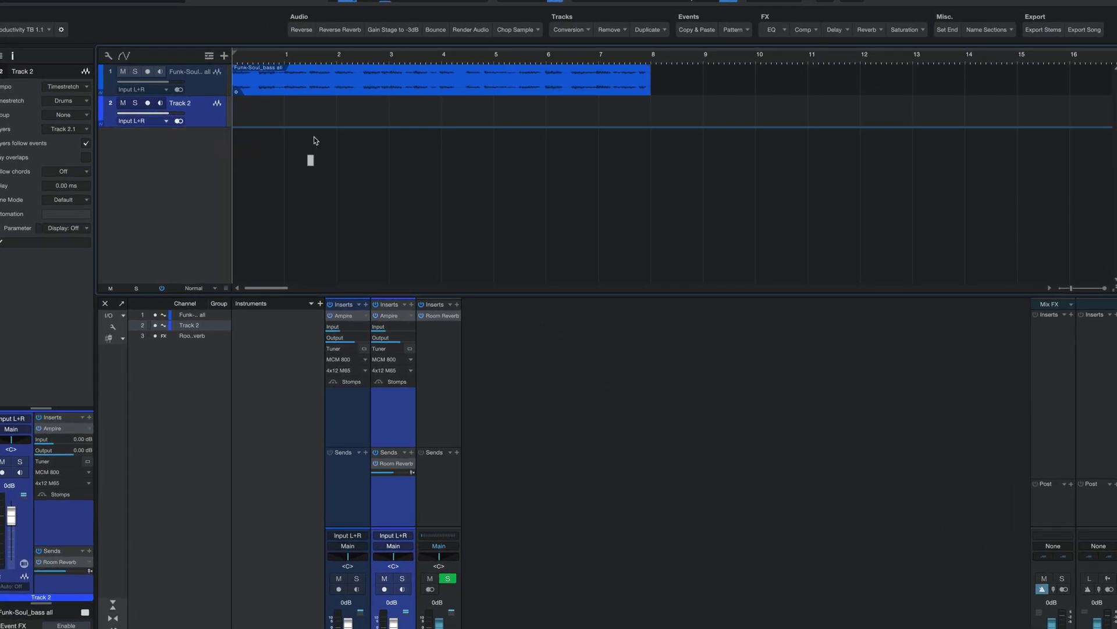
{"action": "left_click_drag", "start_coordinate": [313, 140], "coordinate": [1116, 106]}
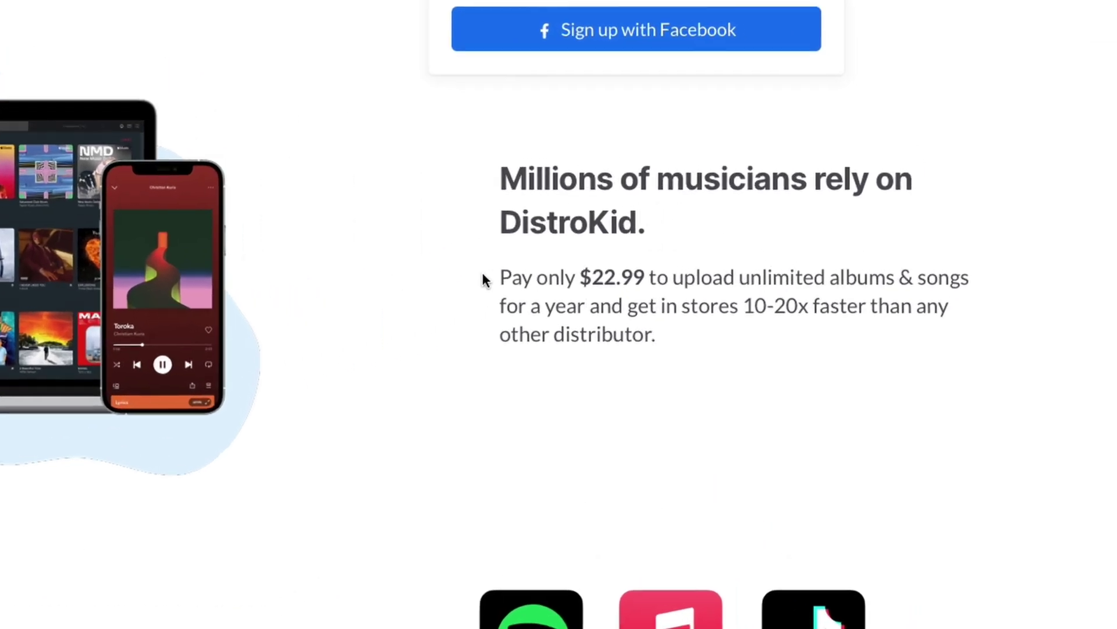
{"action": "left_click_drag", "start_coordinate": [643, 244], "coordinate": [838, 284]}
{"action": "left_click", "coordinate": [838, 284]}
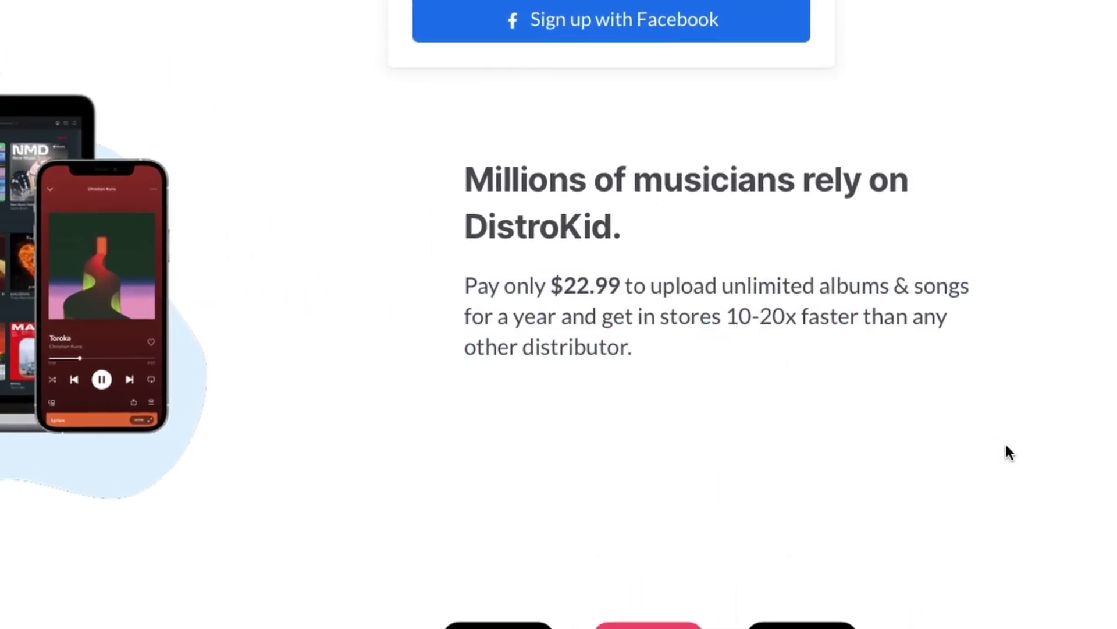